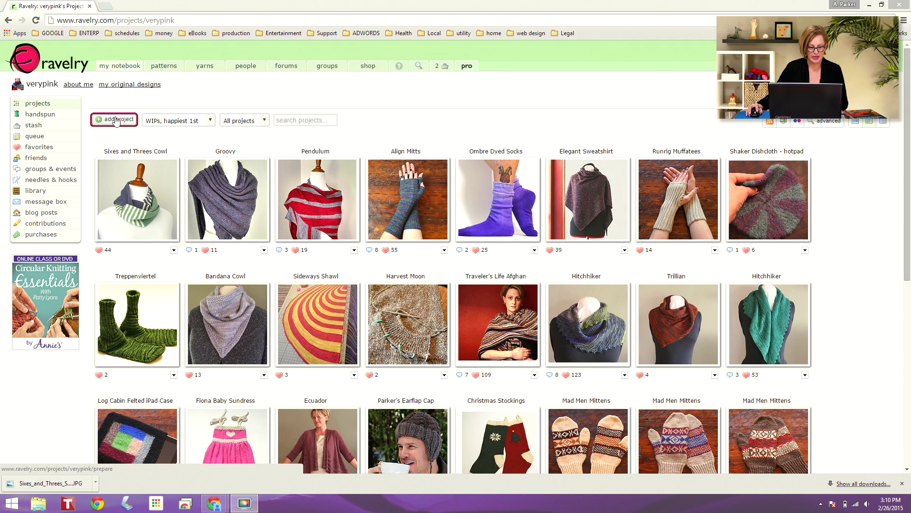
Add the book "Knitting Vintage Socks: New Twists on Classic Patterns" to the library and return to the library shelves.
left_click(40, 194)
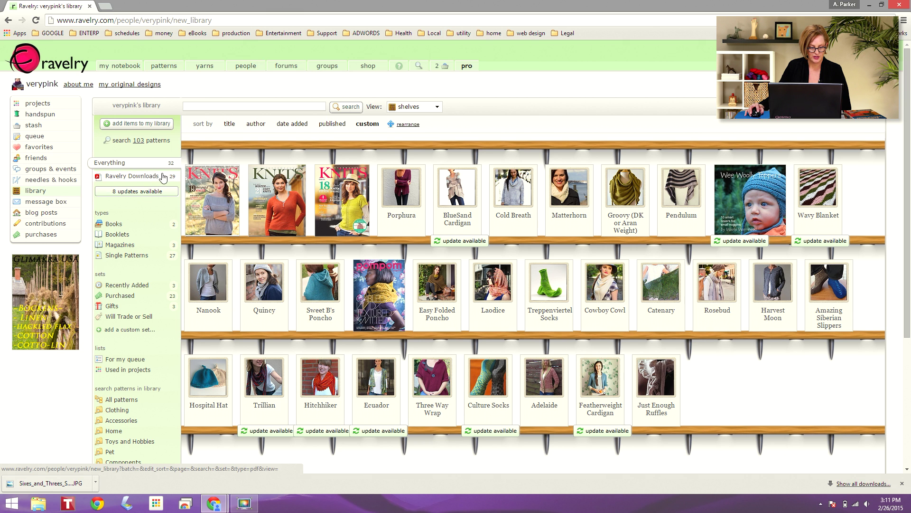
left_click(128, 124)
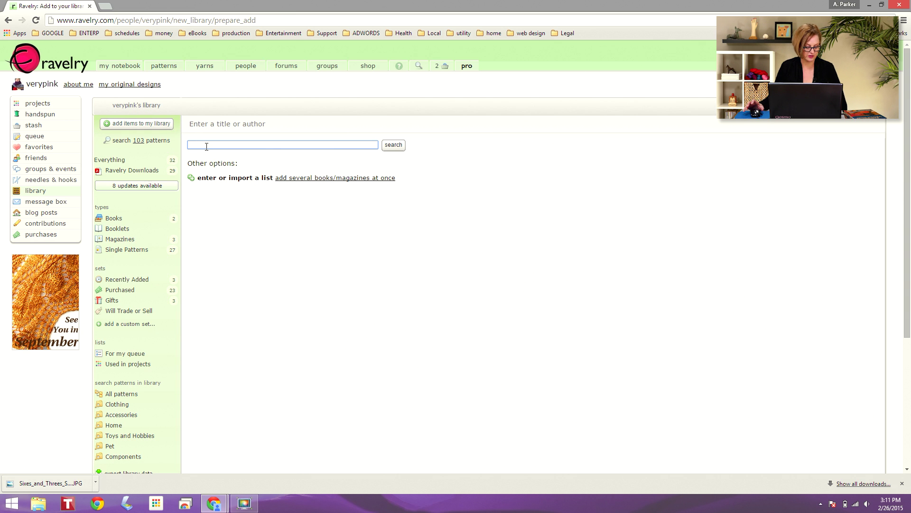
type("Knitting Vintage Socks")
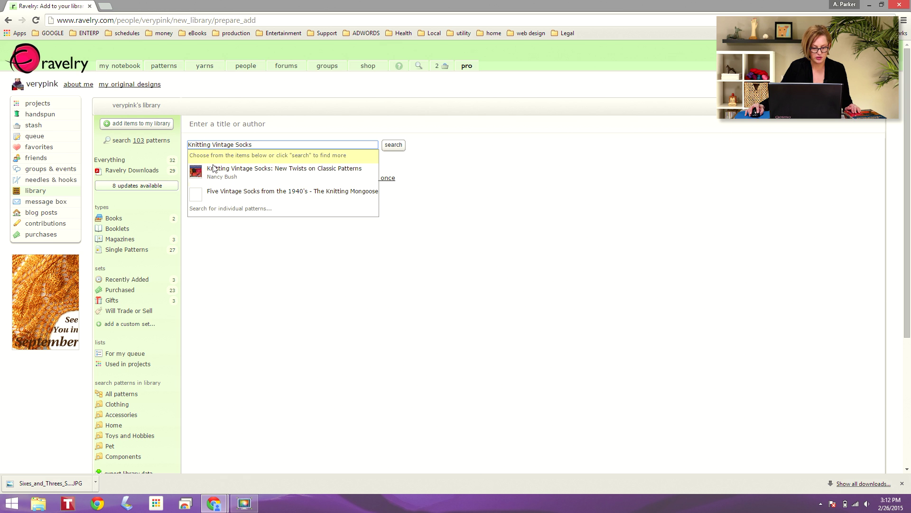
left_click(232, 172)
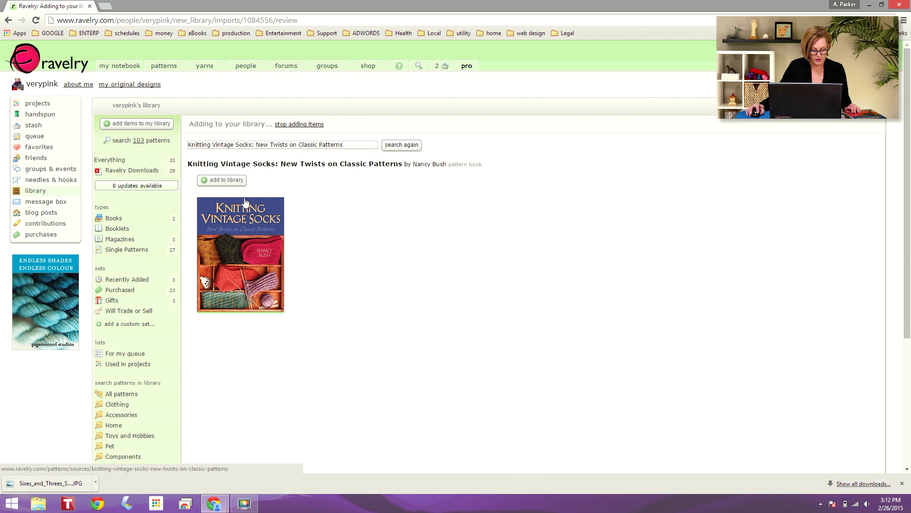
left_click(218, 180)
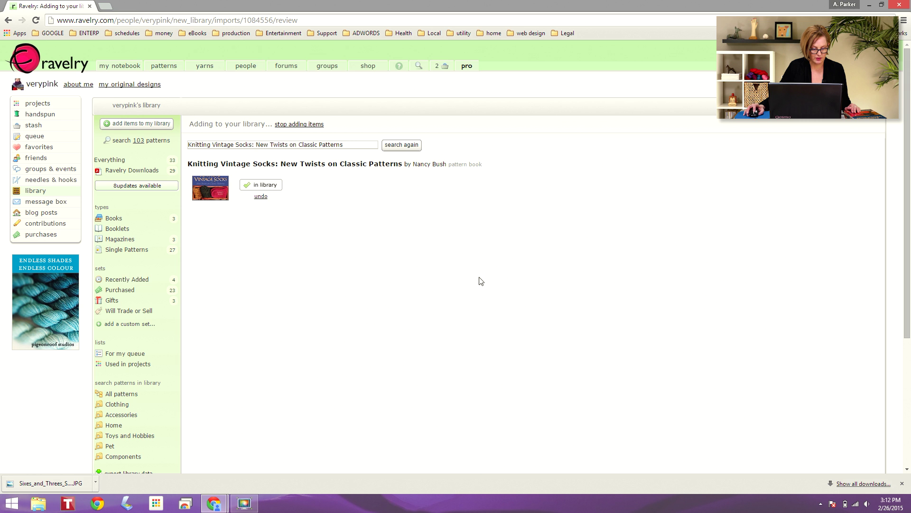
left_click(291, 125)
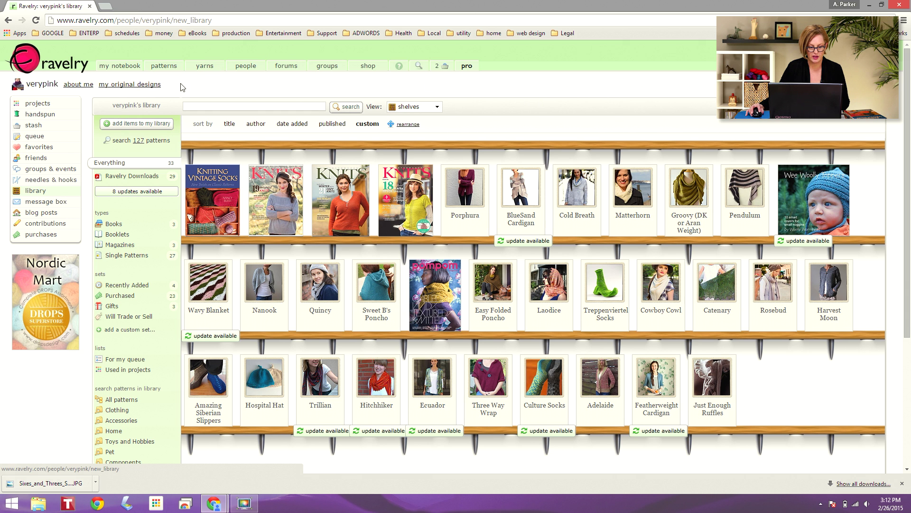
Search the patterns in the library and filter them by category to Accessories, Feet / Legs, All Socks.
left_click(139, 142)
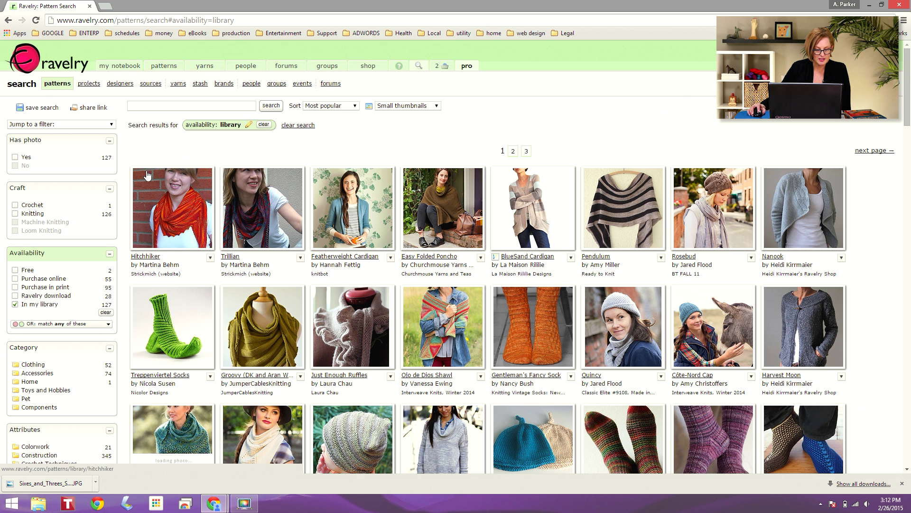
scroll(94, 157, "down", 1)
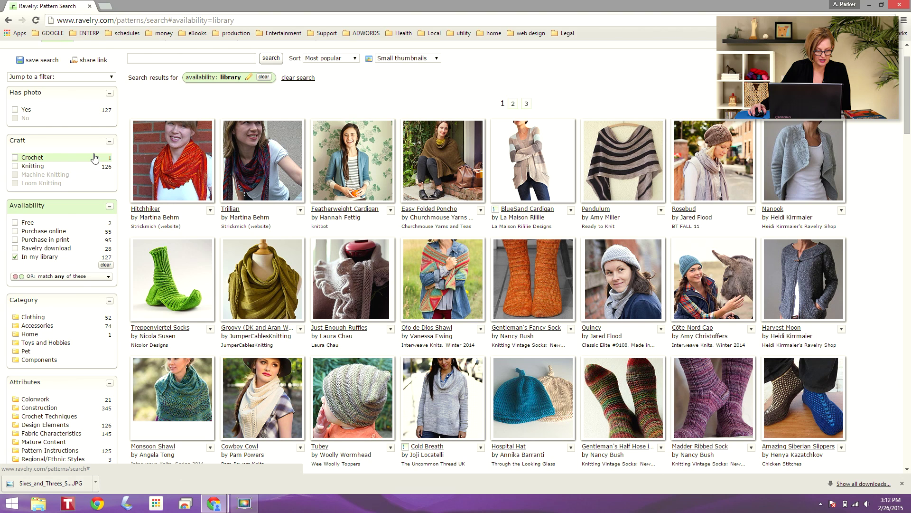
scroll(93, 154, "down", 1)
scroll(94, 154, "down", 1)
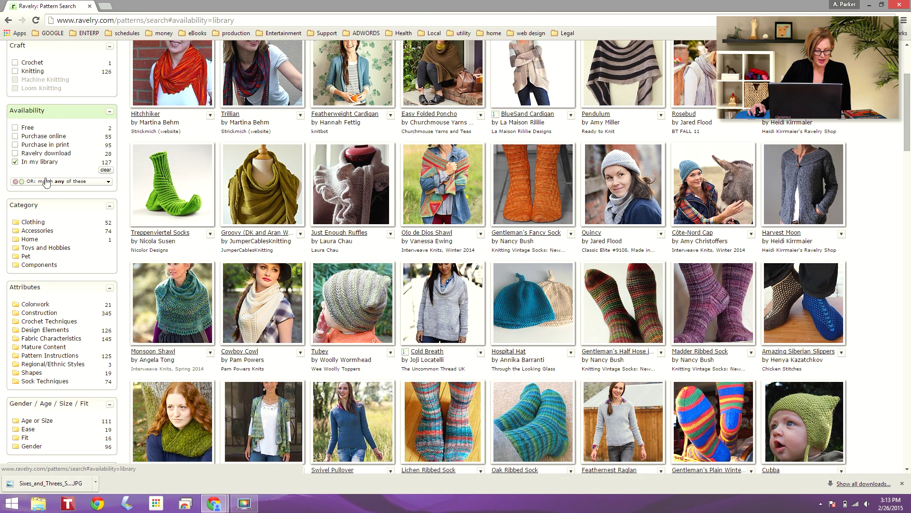
left_click(43, 231)
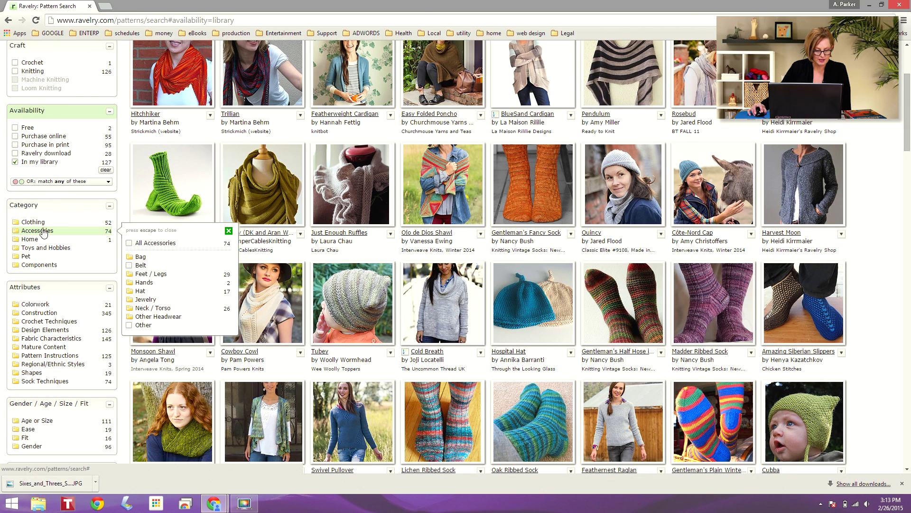
left_click(151, 277)
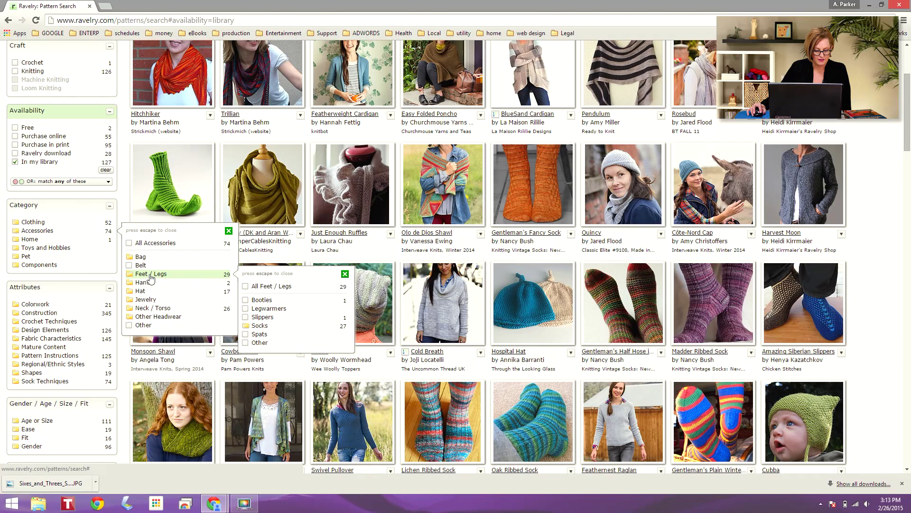
left_click(280, 327)
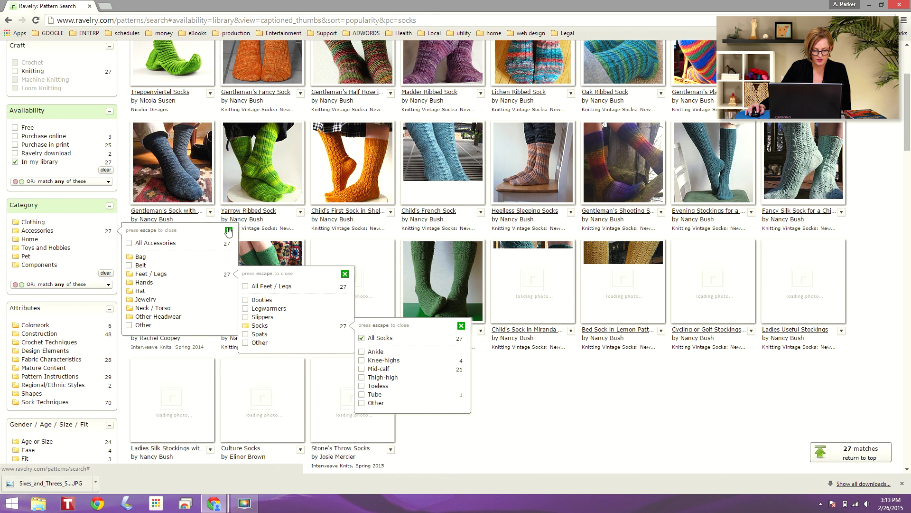
left_click(228, 230)
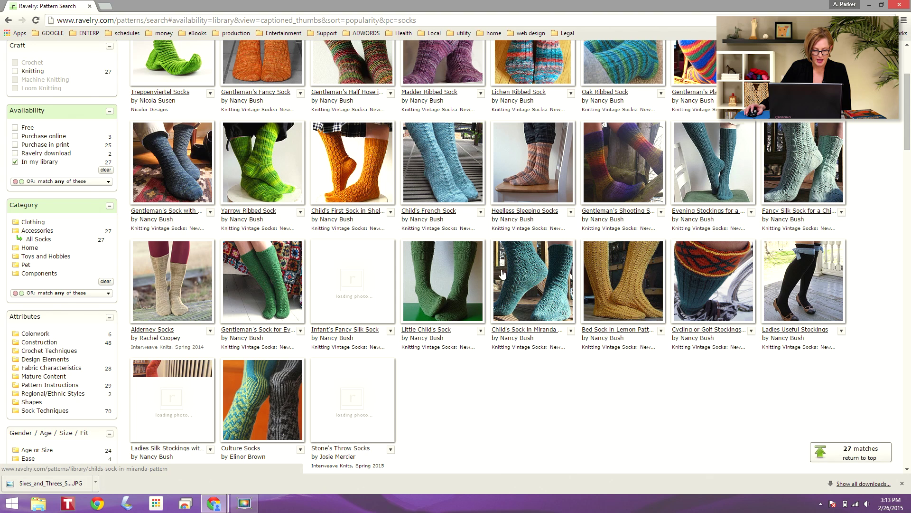
Narrow the library sock patterns to the adult age or size.
scroll(137, 207, "down", 3)
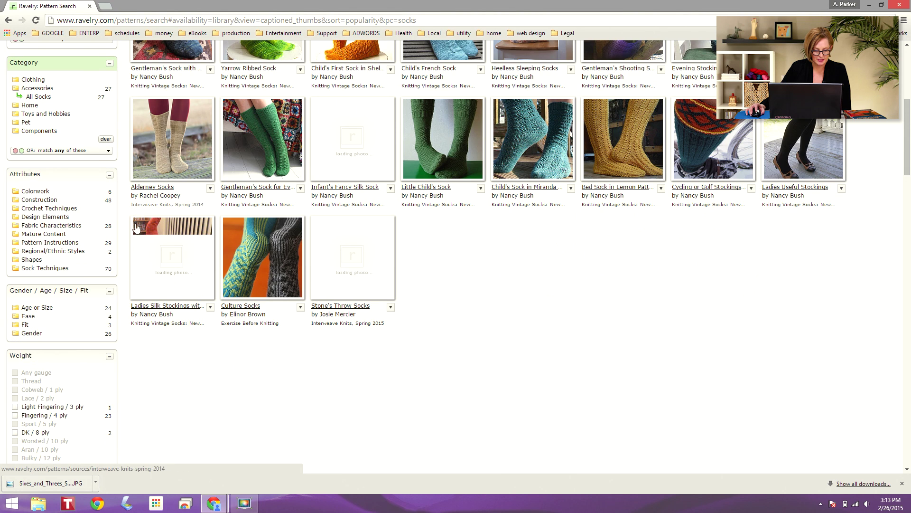
left_click(66, 312)
left_click(129, 320)
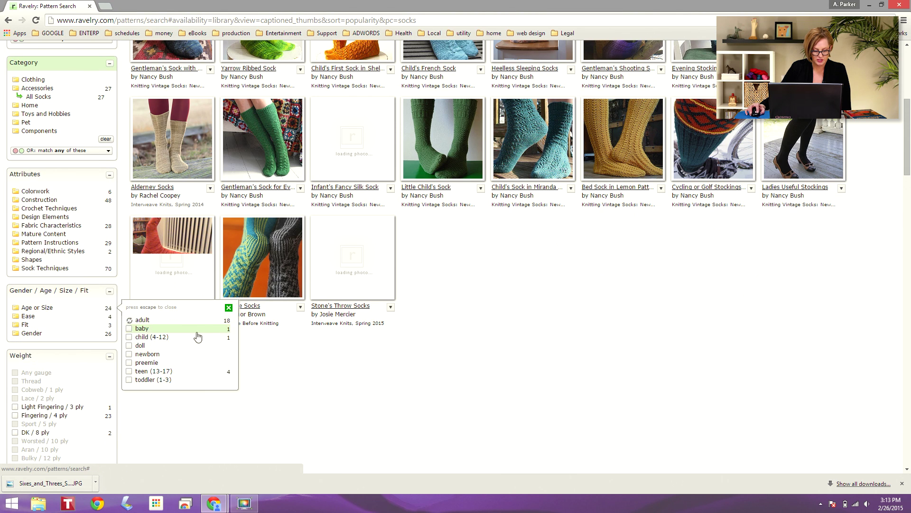
left_click(228, 308)
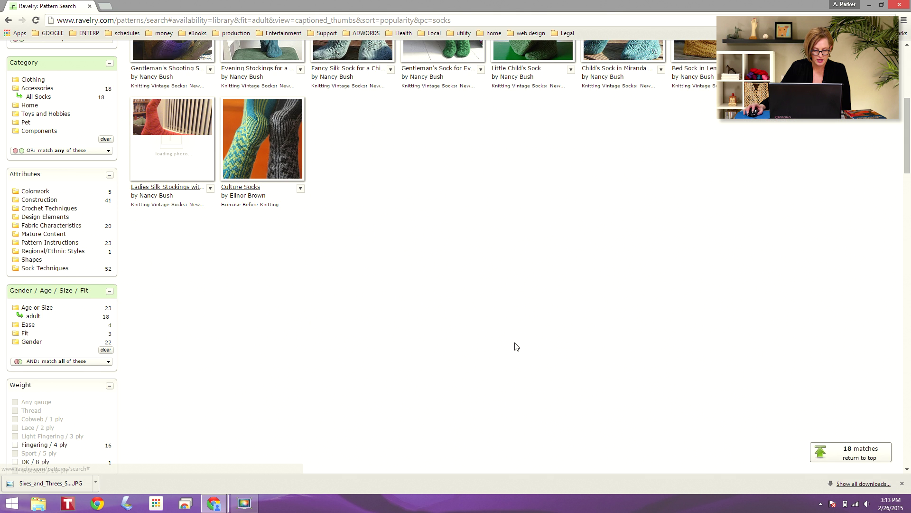
Open the Gentleman's Sock for Evening Wear pattern from the filtered results and review its yardage, yarn weight, project link and photos.
scroll(515, 346, "up", 3)
scroll(516, 346, "up", 1)
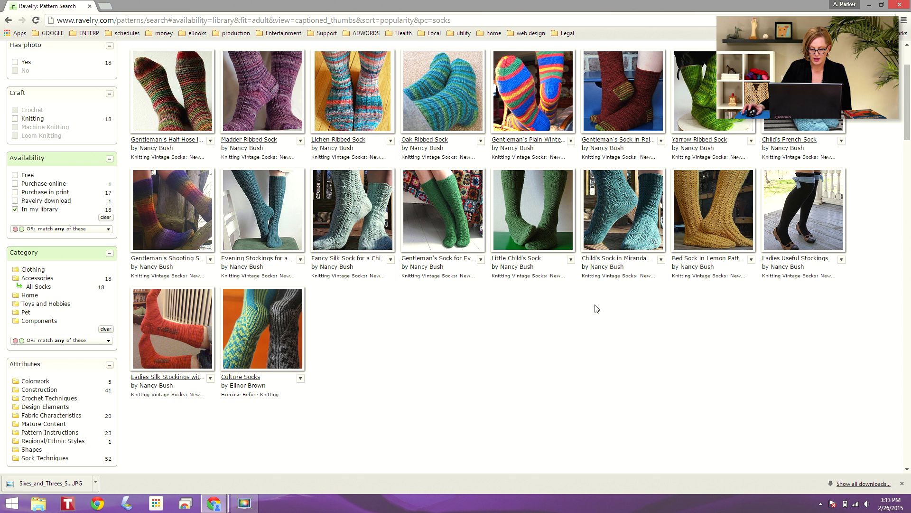
left_click(448, 207)
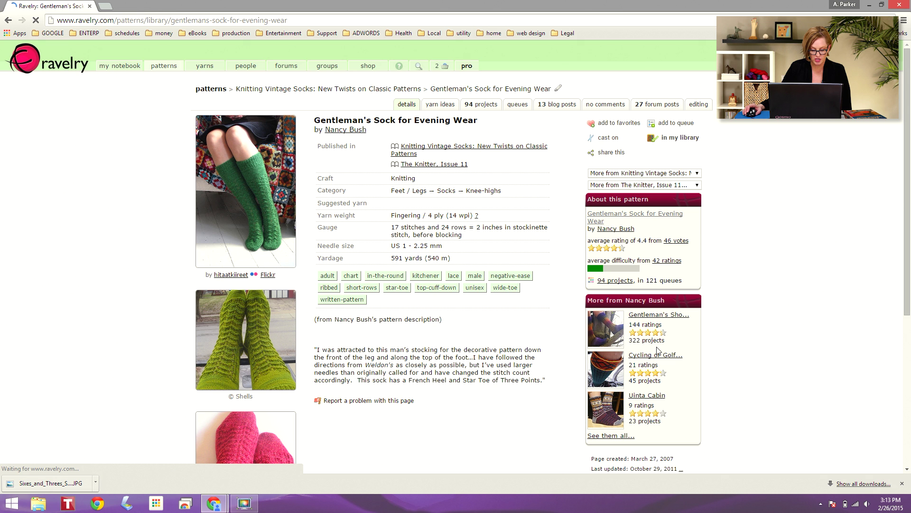
mouse_move(654, 335)
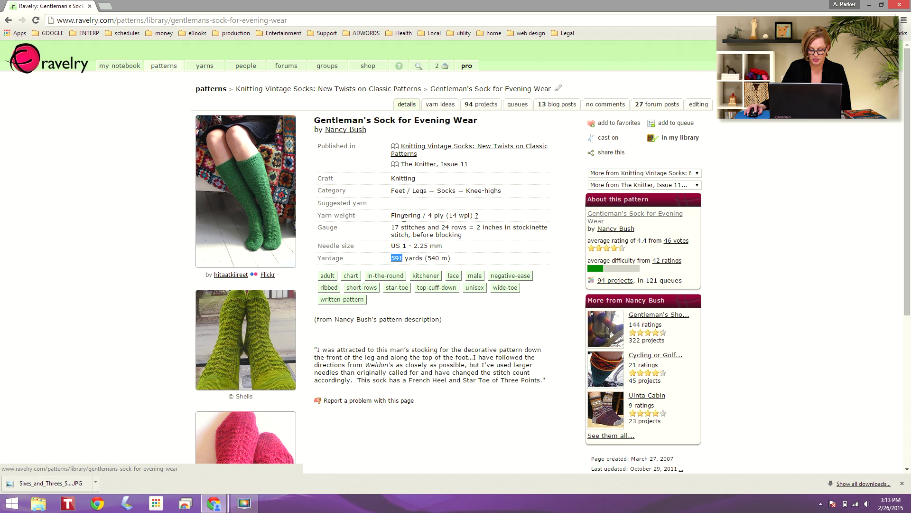
left_click(486, 318)
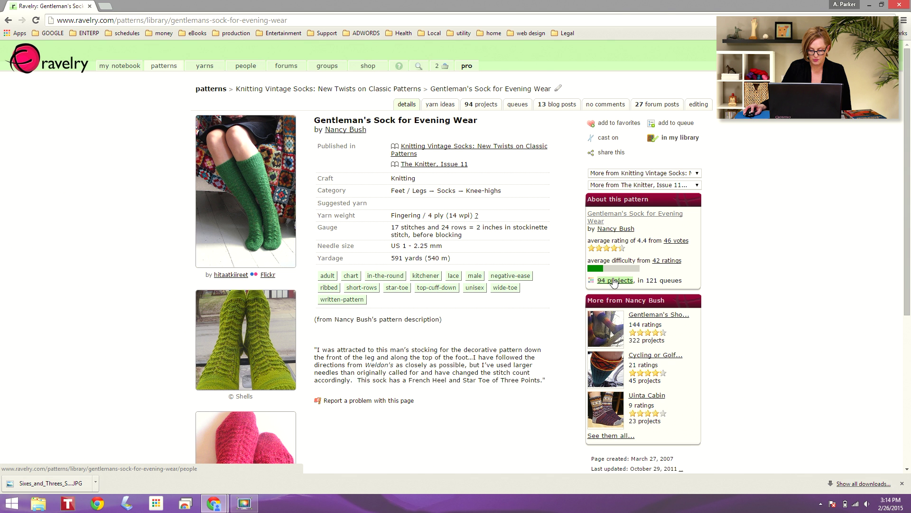
scroll(539, 274, "down", 5)
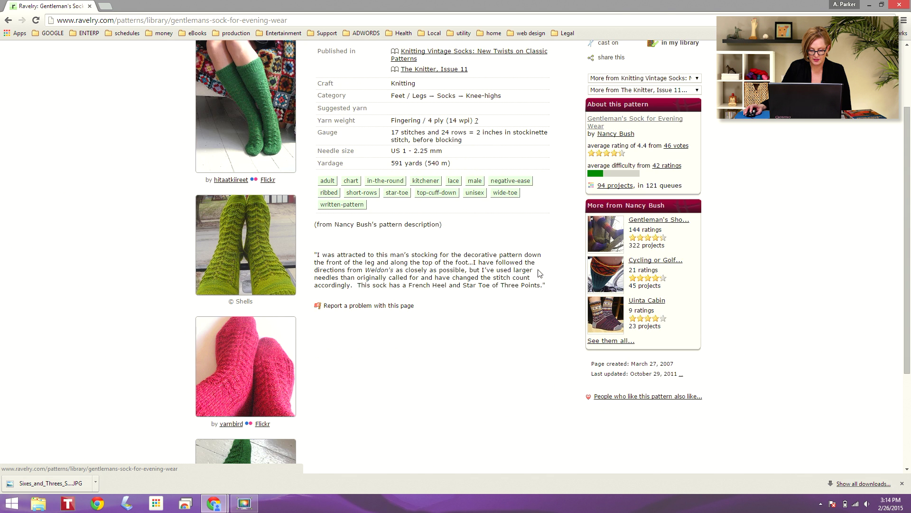
scroll(539, 273, "up", 5)
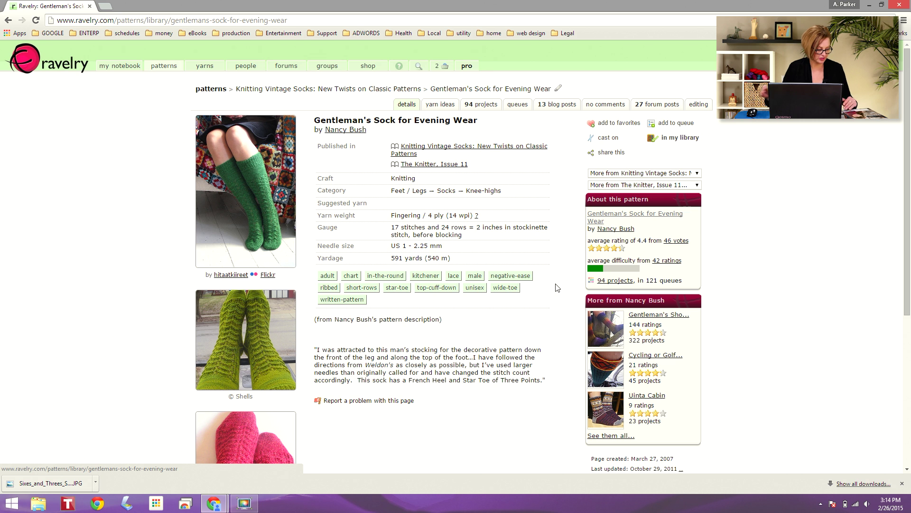
Return to the library and add the magazine "Interweave Knits, Spring 2013", finishing back at the library shelves.
mouse_move(127, 68)
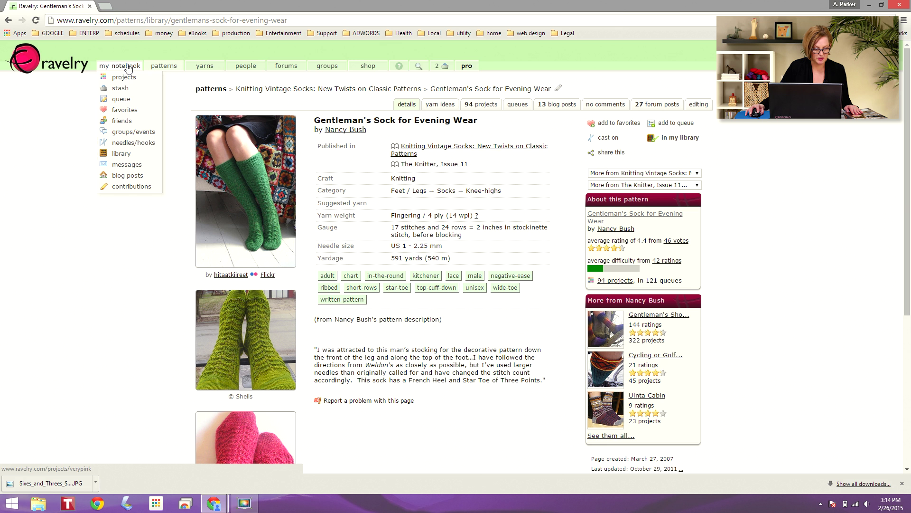
left_click(129, 156)
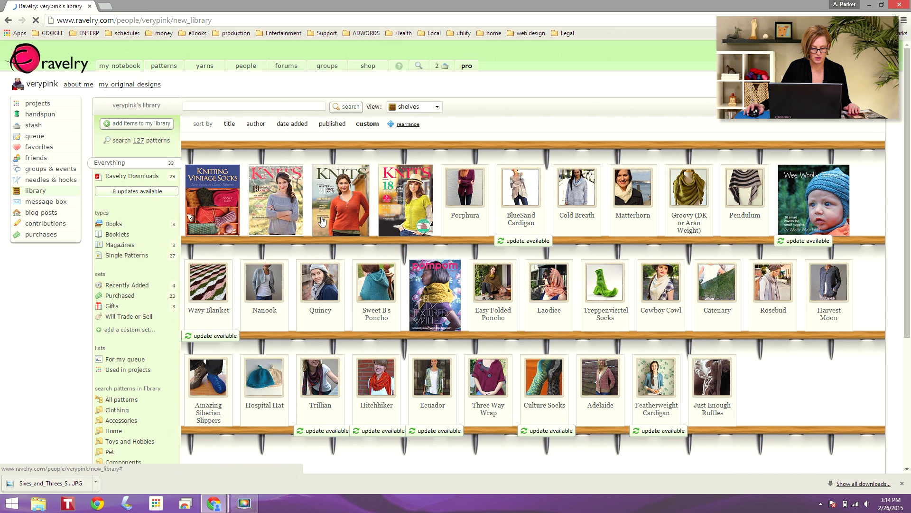
left_click(152, 126)
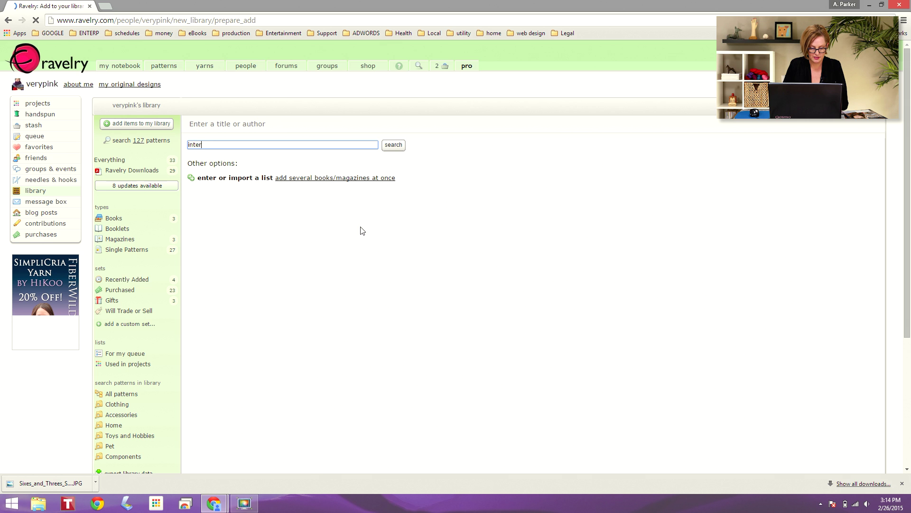
type("rweave knits")
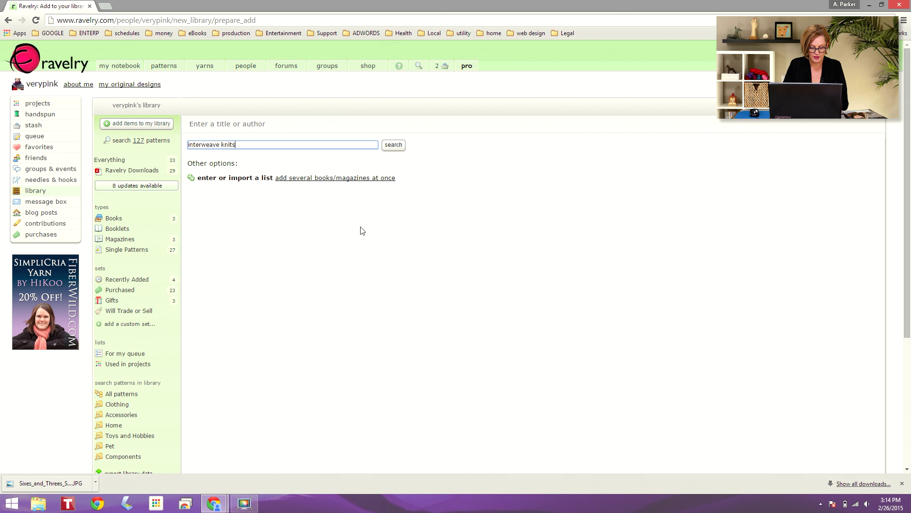
type(" spring ")
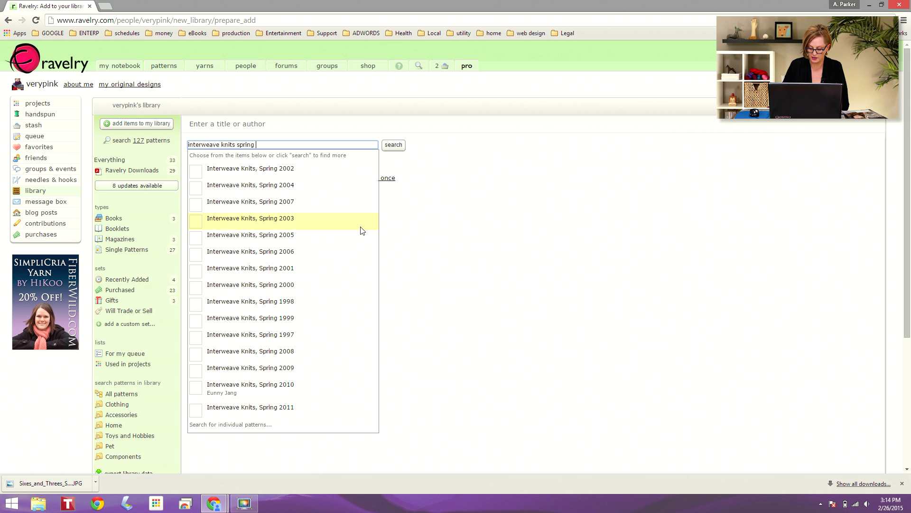
type("2013")
left_click(281, 169)
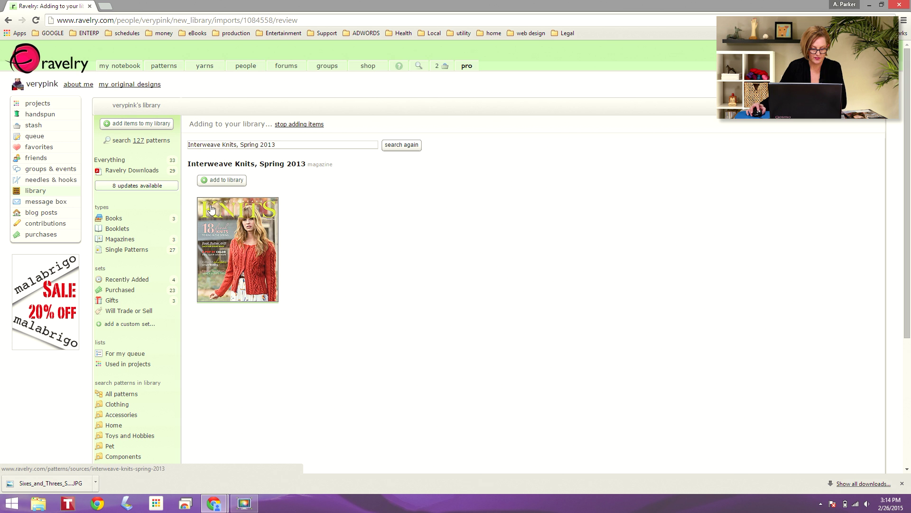
left_click(215, 182)
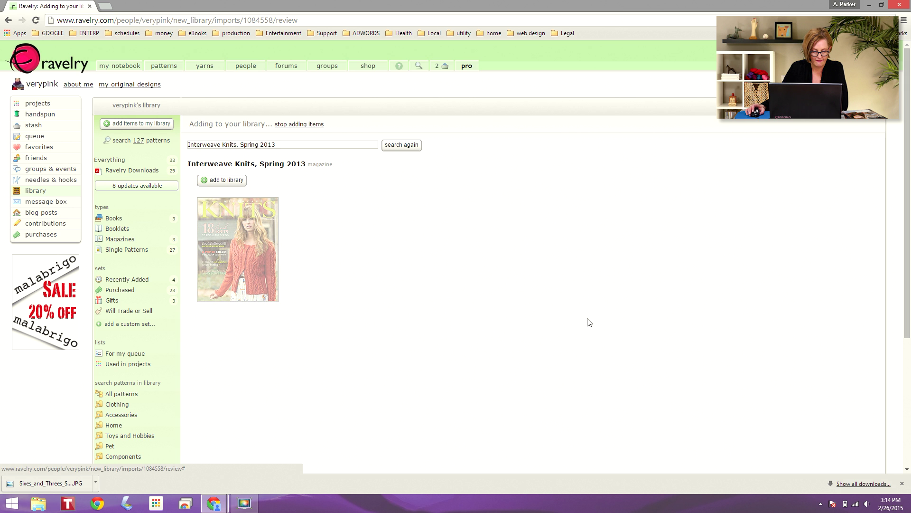
left_click(306, 125)
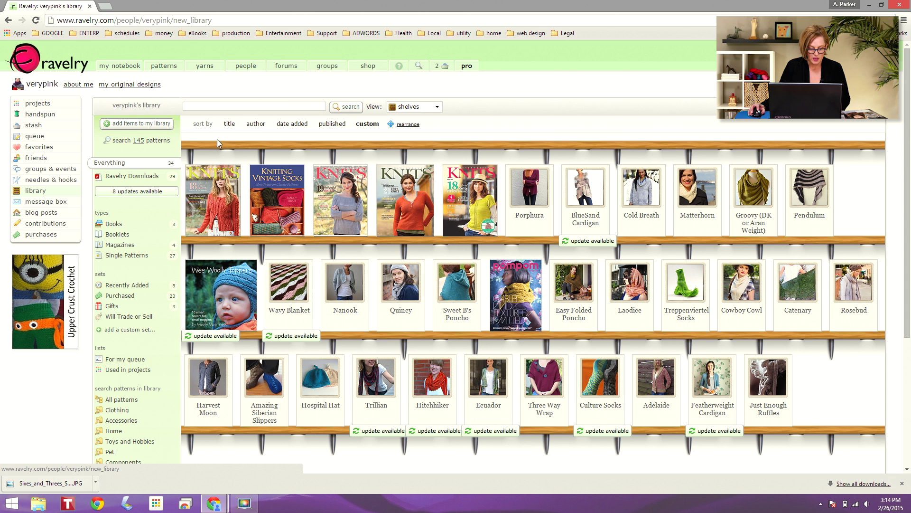
Look through the full pattern list of the Interweave Knits, Spring 2013 magazine in the library, closing its details when done.
left_click(223, 185)
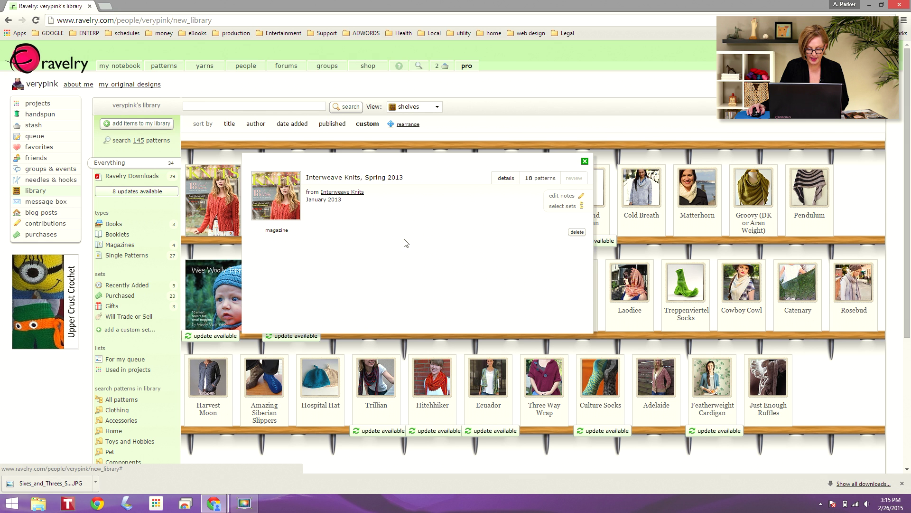
left_click(541, 178)
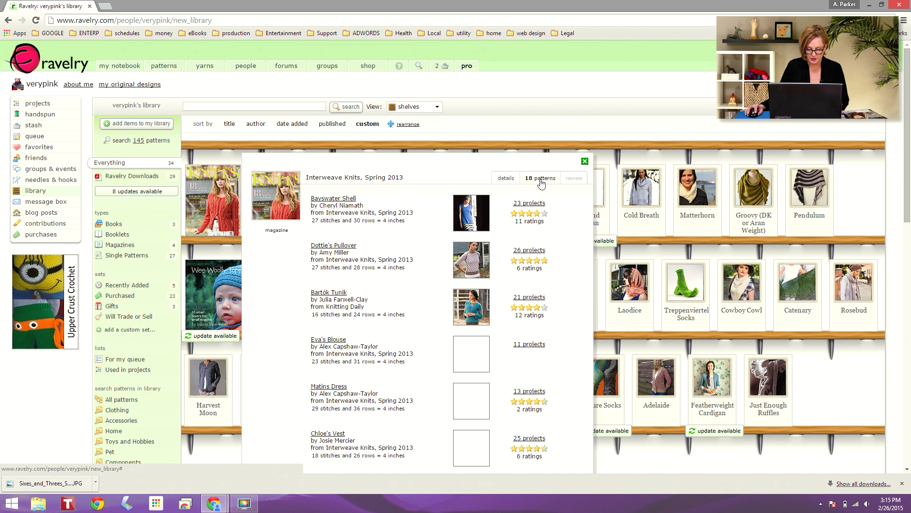
scroll(566, 232, "down", 2)
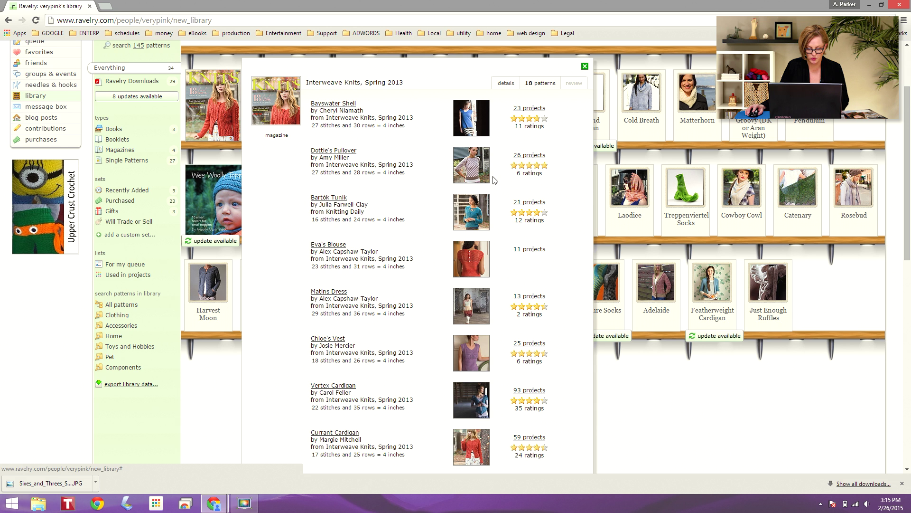
scroll(494, 180, "down", 3)
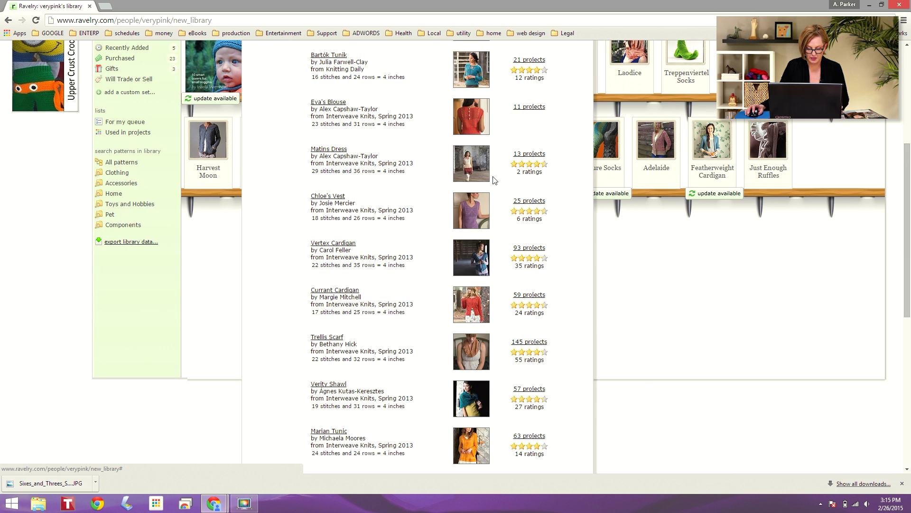
scroll(494, 180, "down", 3)
scroll(494, 180, "down", 4)
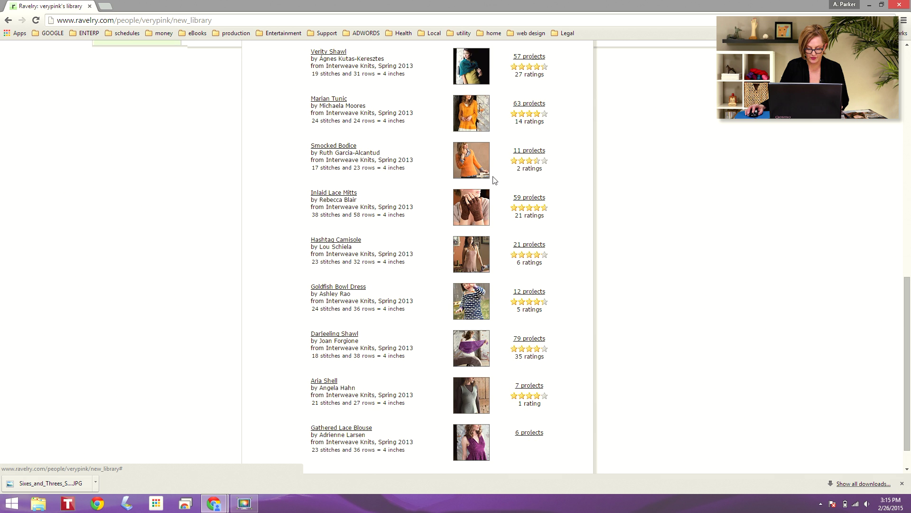
scroll(494, 180, "down", 1)
scroll(494, 181, "up", 13)
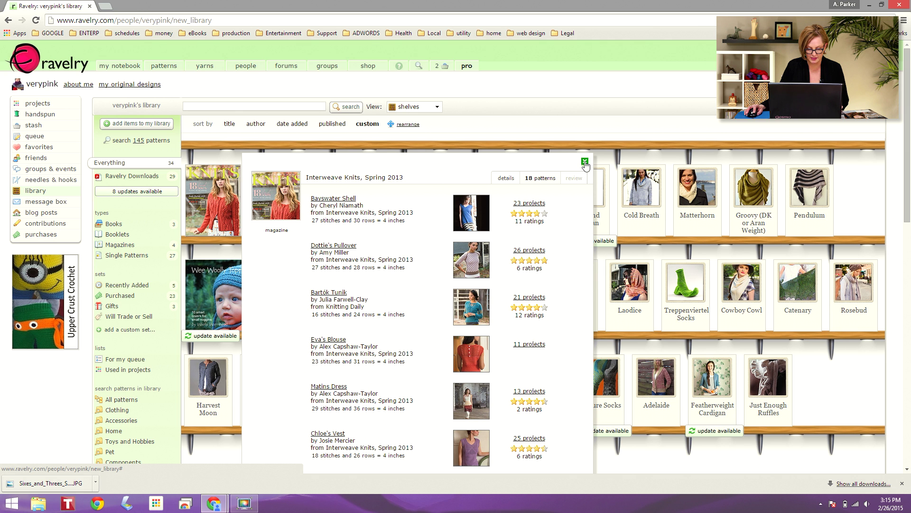
left_click(585, 162)
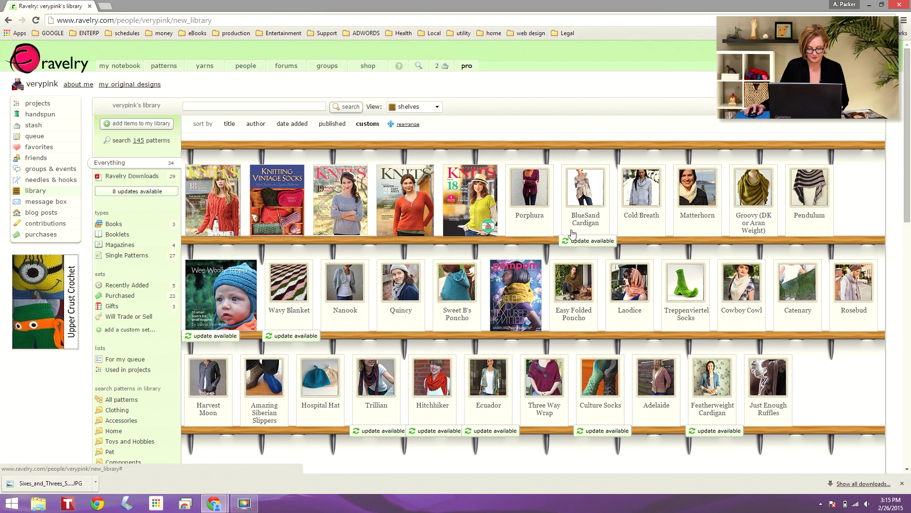